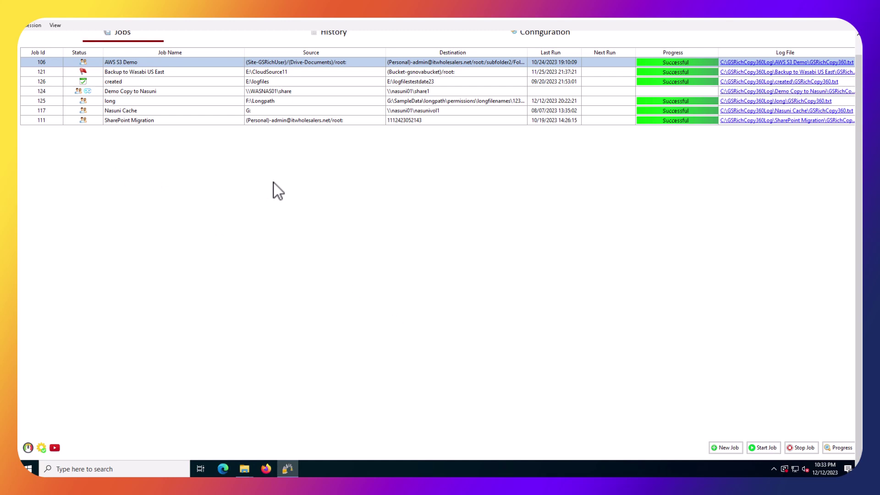
Step: Create a new job from the job list menu, skipping the Schedule Wizard for manual setup
right_click(293, 178)
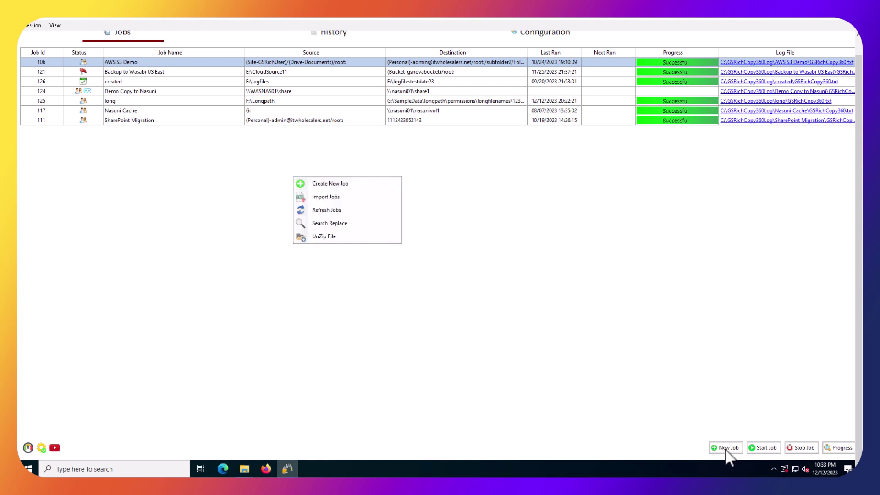
click(352, 187)
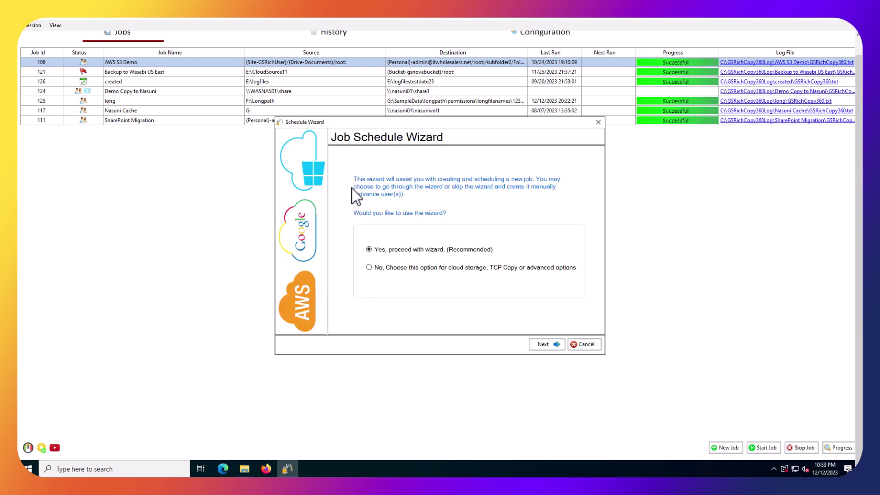
click(370, 268)
click(544, 345)
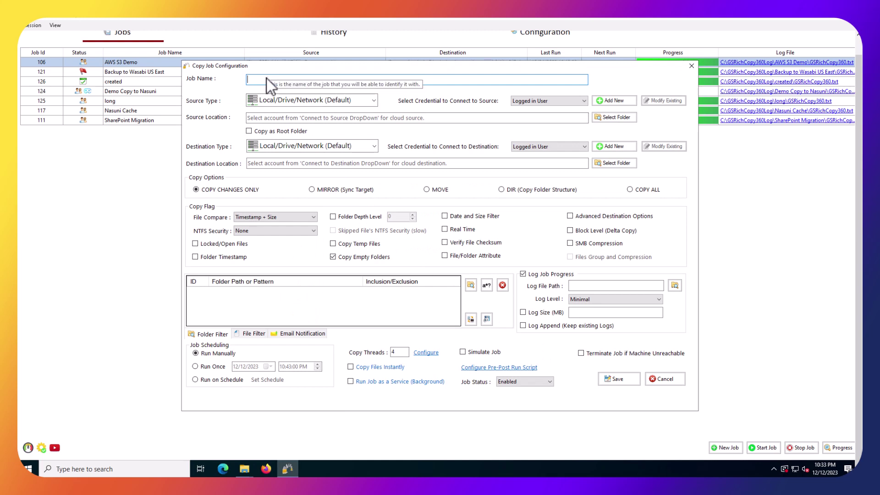
Step: Name the job 'Zip File Demo', paste G:\ShareData as source, and tick Copy as Root Folder
text(Zip Fi)
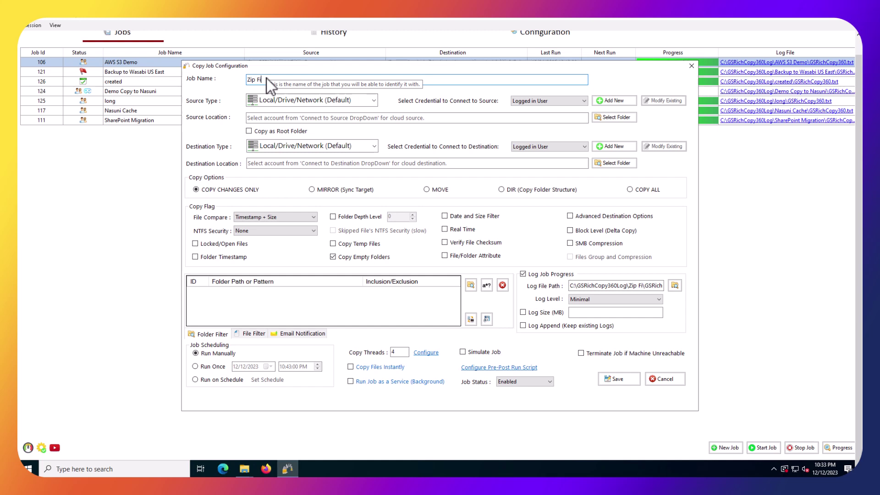
text(le Demo)
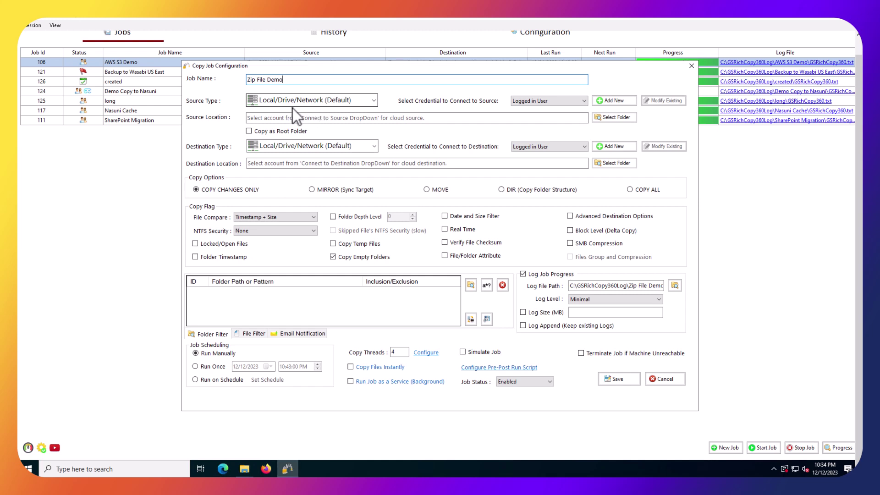
click(433, 120)
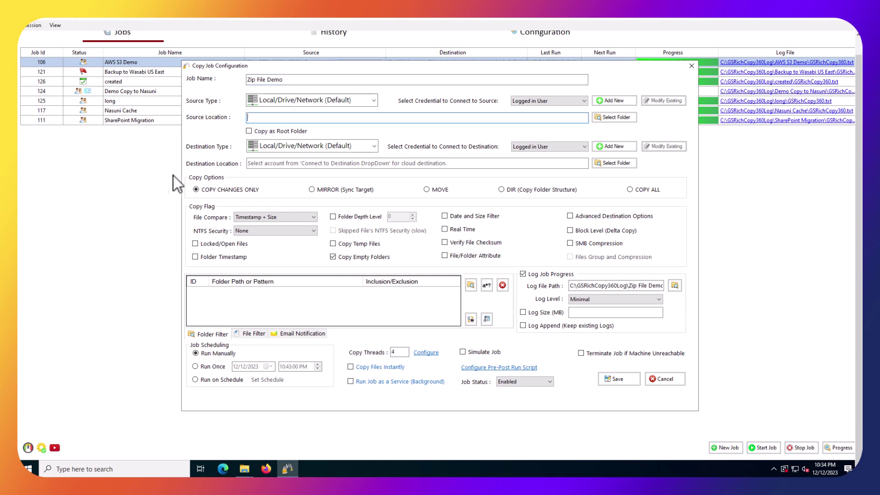
text(G:\ShareData)
click(249, 132)
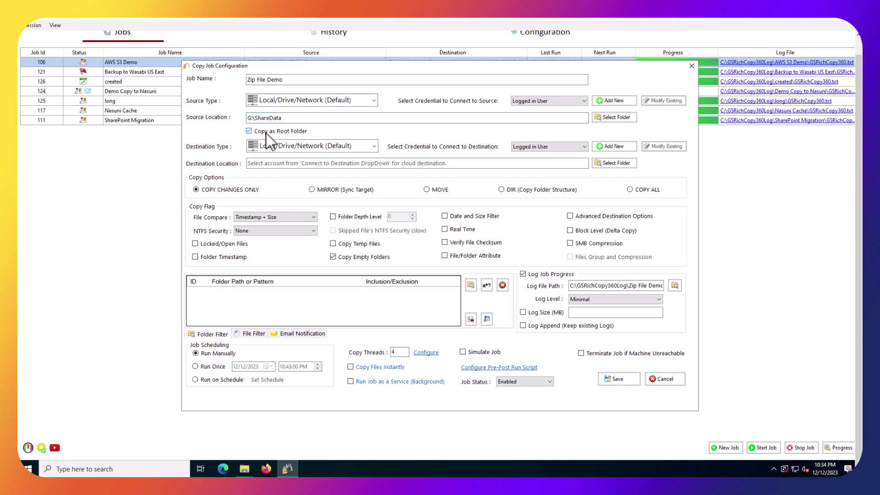
drag(255, 119, 257, 119)
click(259, 162)
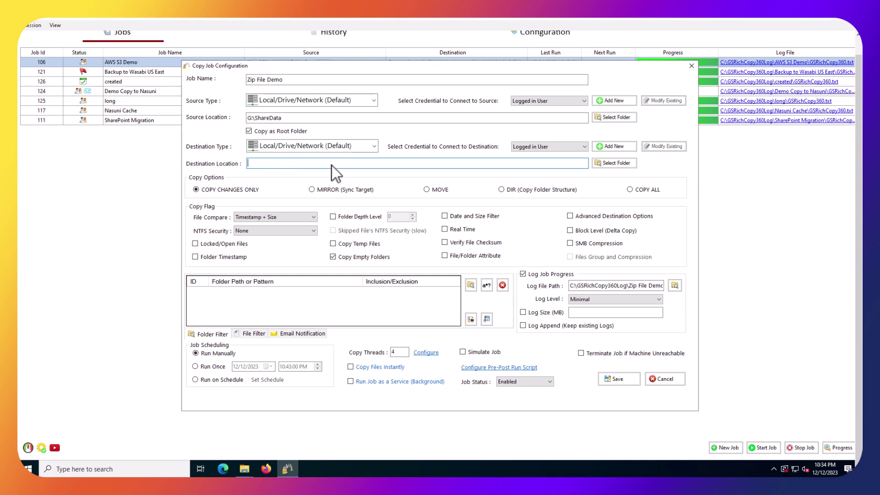
Step: Paste \\dc\c$\ShareData Zip as destination and select COPY ALL, acknowledging the warning
text(\\dc\c$\ShareData Zip)
click(629, 189)
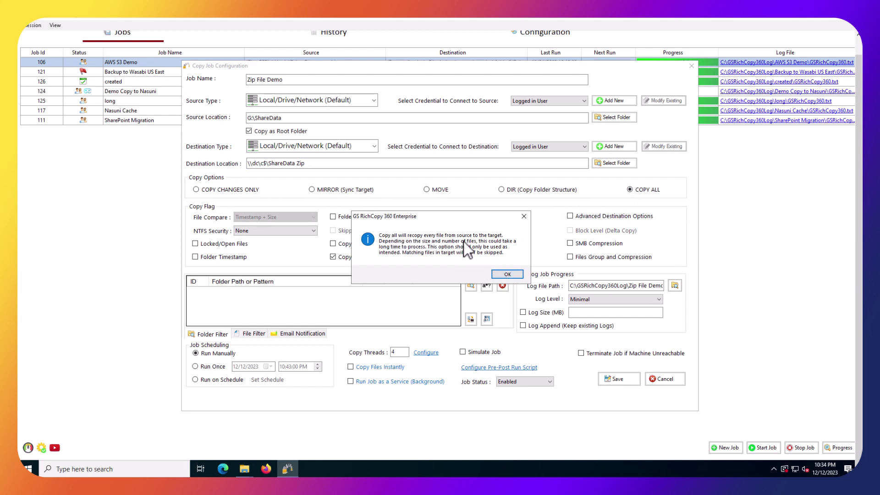
click(514, 275)
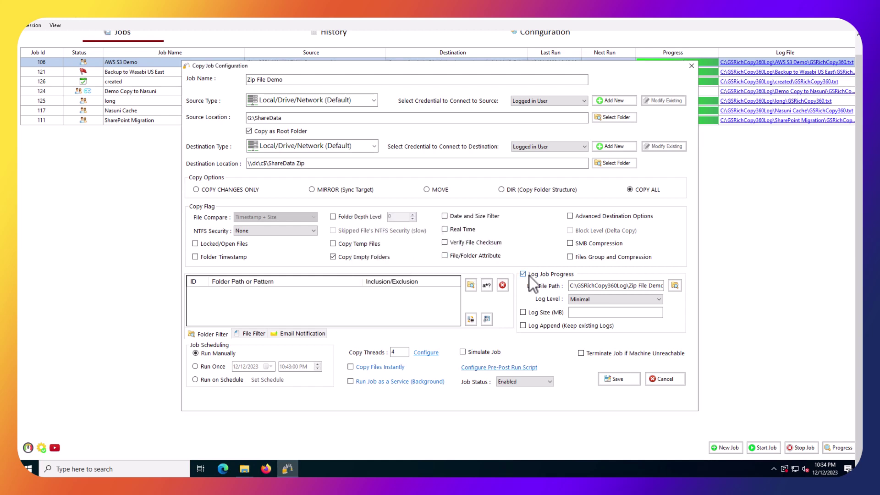
Step: Enable Files Group compression with 1 GB max split size and output zip name 'sharedatadump'
click(574, 257)
click(670, 259)
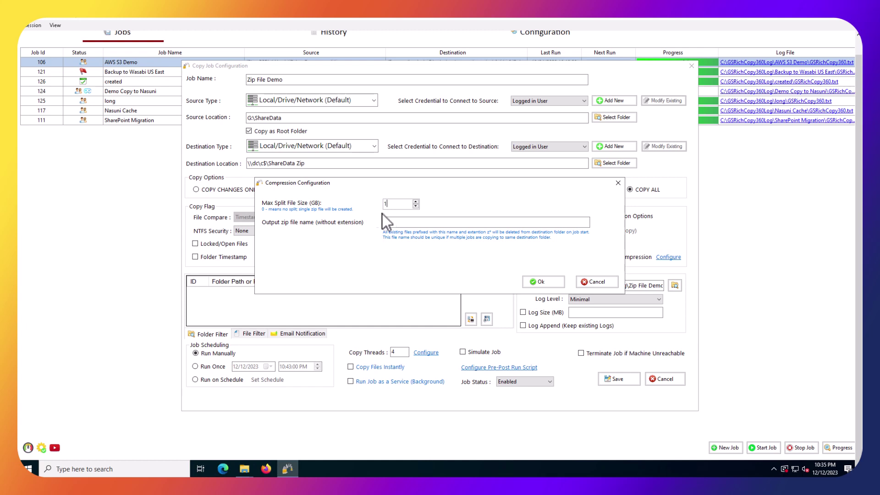
click(394, 221)
text(sharedatadump)
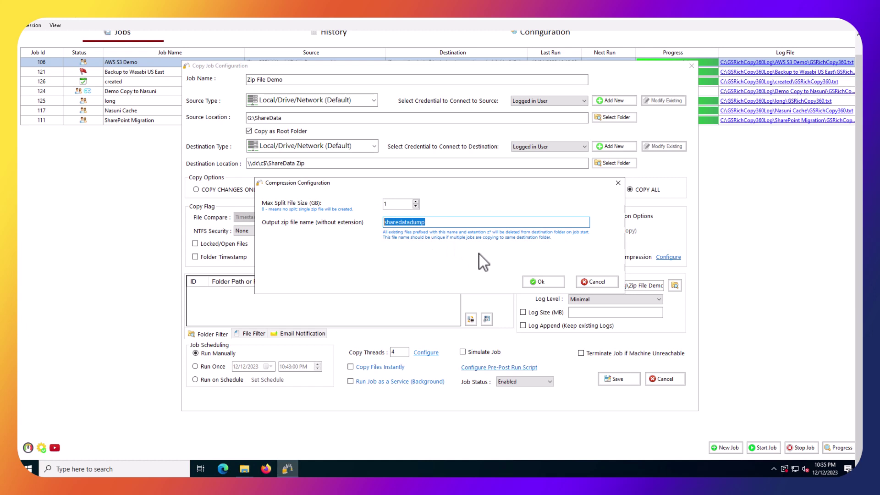
Step: Accept the compression settings and untick Copy Empty Folders, clearing the unsupported-features error on save
click(552, 282)
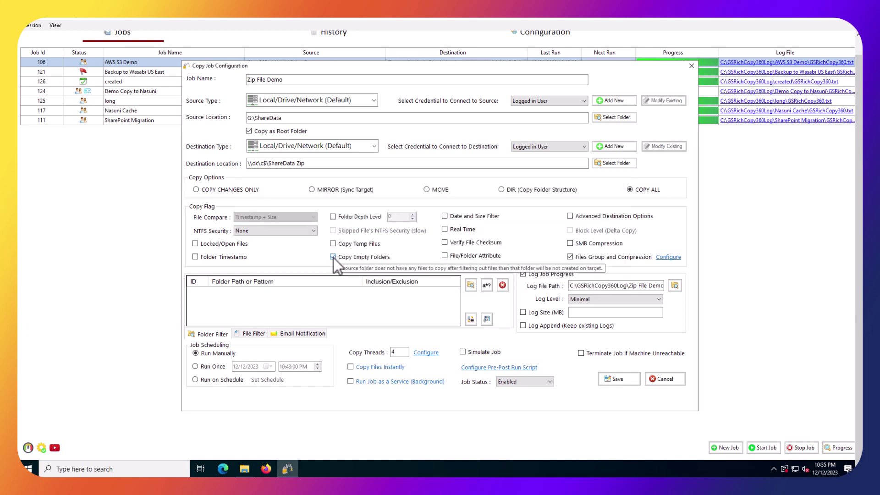
click(333, 258)
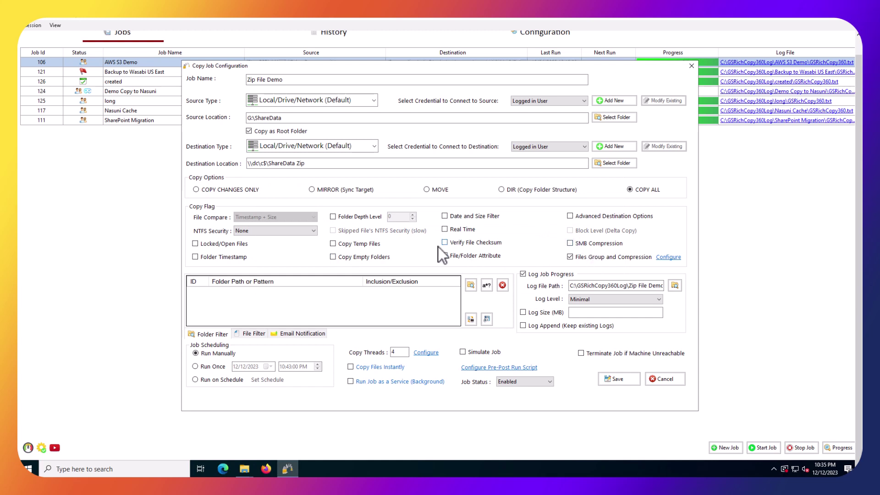
click(618, 380)
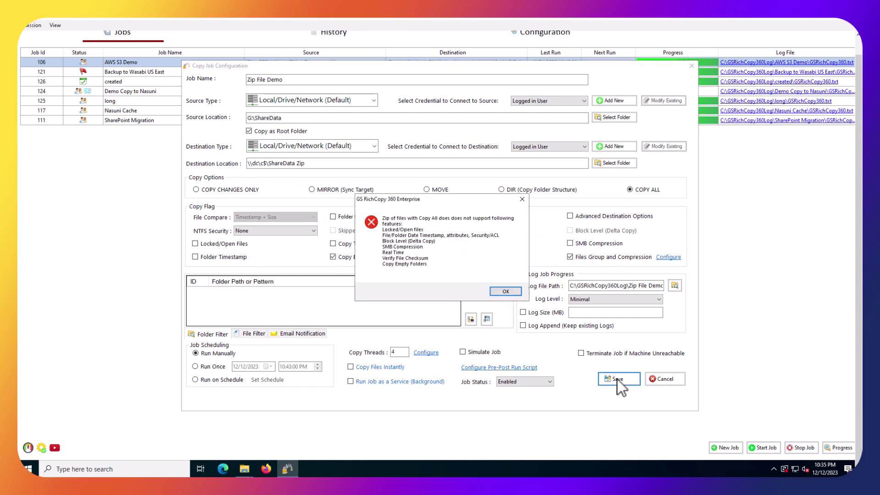
click(506, 292)
click(334, 258)
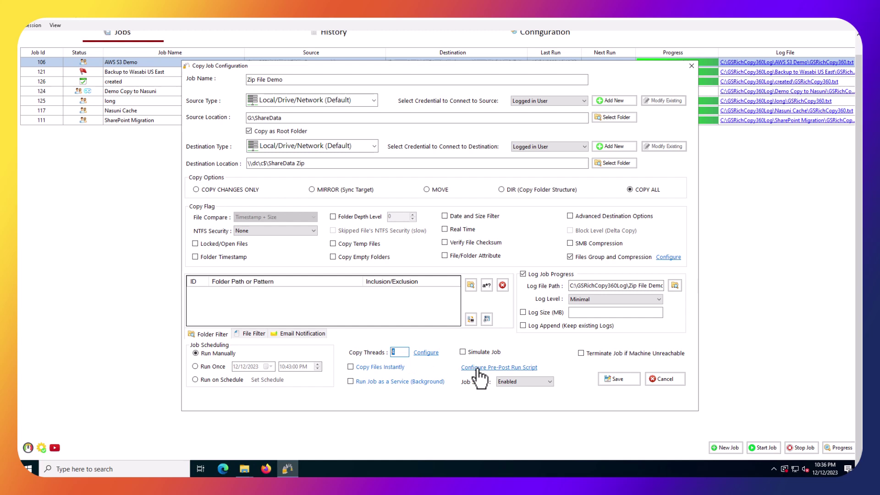
Step: Save the job as 131 Zip File Demo and start it from the job list
click(618, 380)
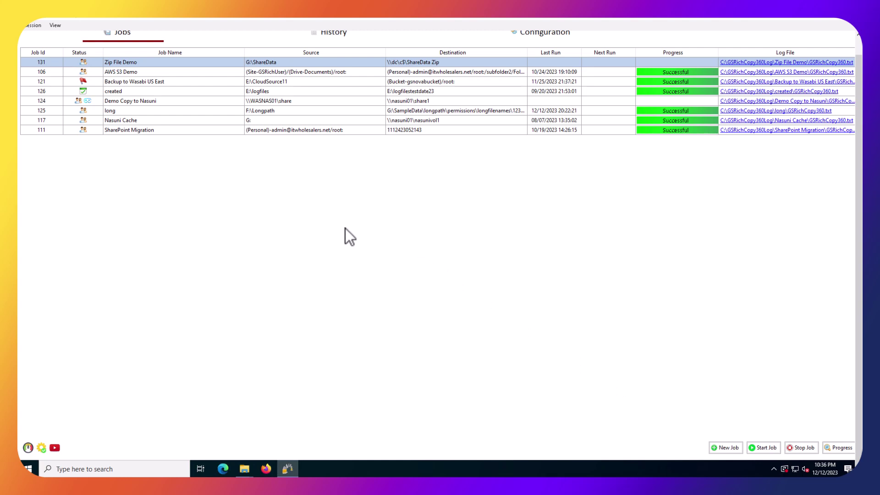
right_click(226, 62)
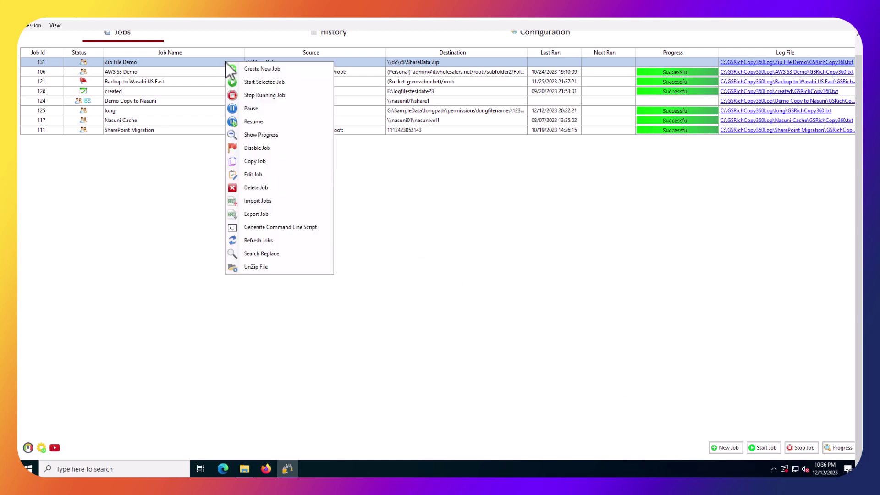
click(240, 83)
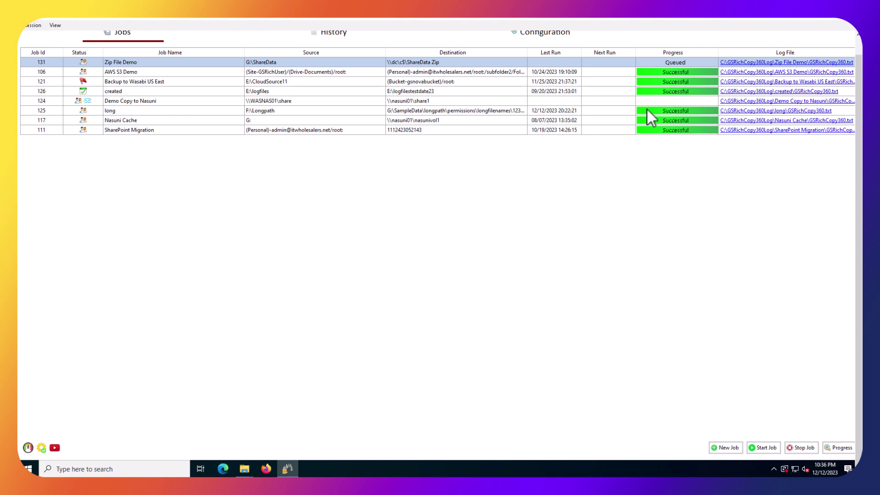
Step: Watch Job Run Details until the run succeeds with 106 files and 1 GB copied, then close it
double_click(667, 62)
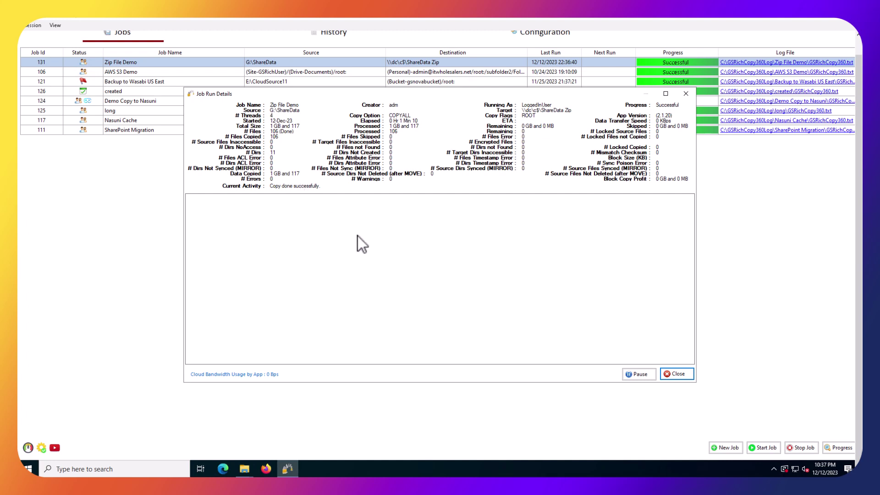
click(674, 374)
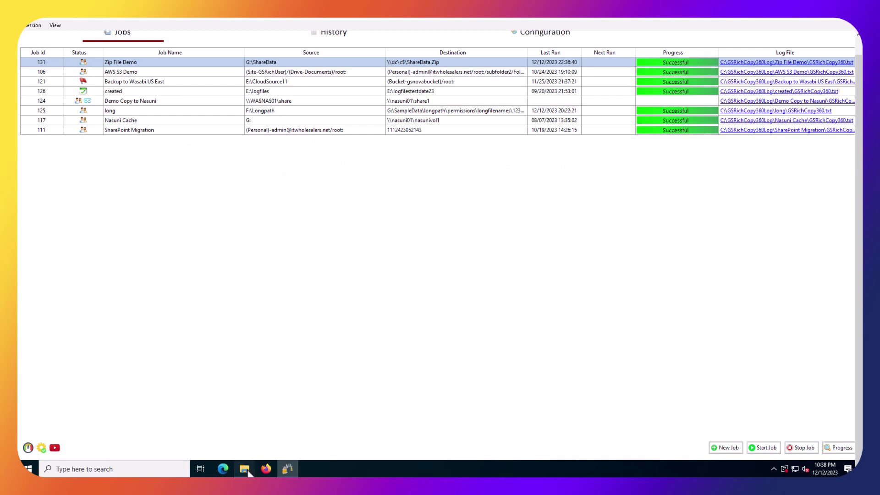
Step: Browse the c$ share to ShareData Zip\ShareData to view the sharedatadump.z01 and sharedatadump parts
mouse_move(250, 463)
click(330, 442)
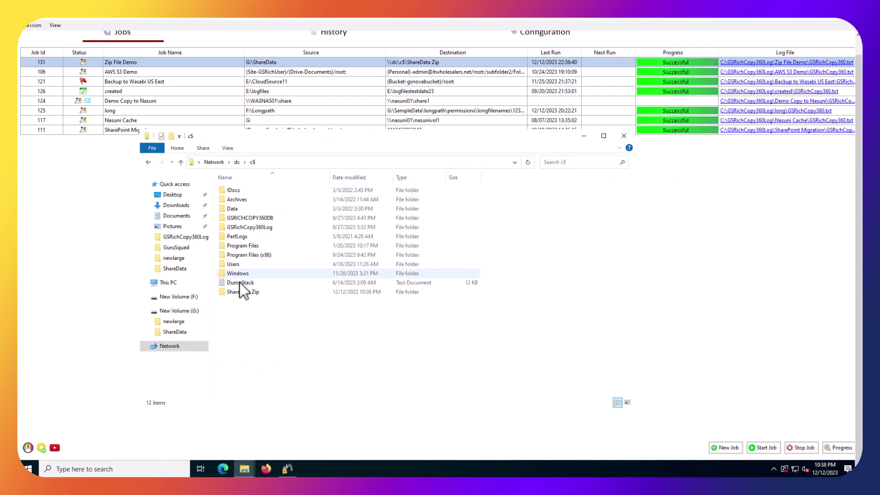
mouse_move(233, 296)
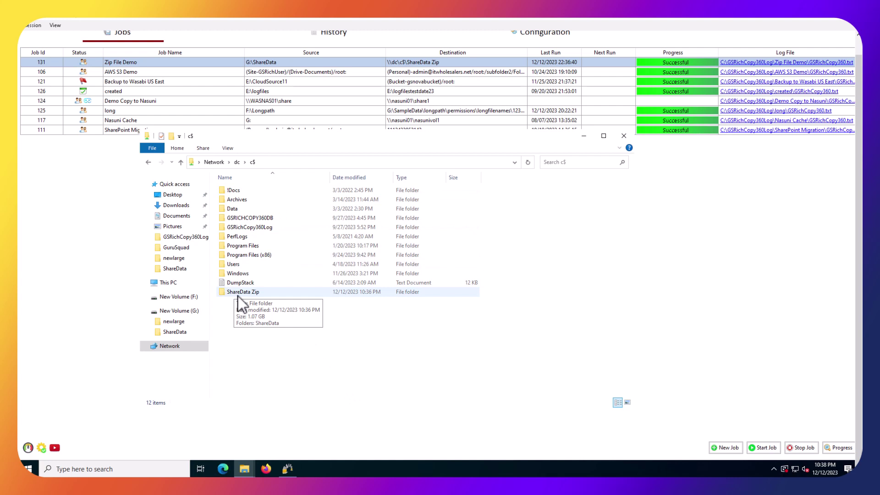
double_click(238, 296)
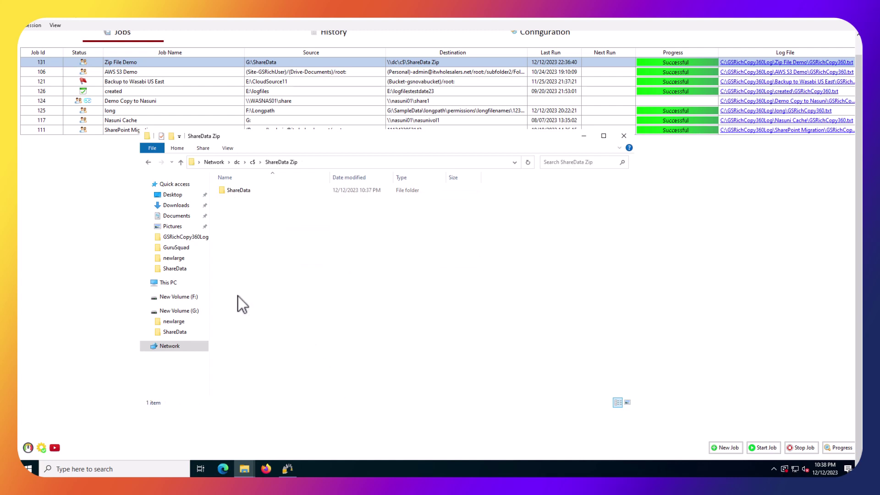
double_click(233, 192)
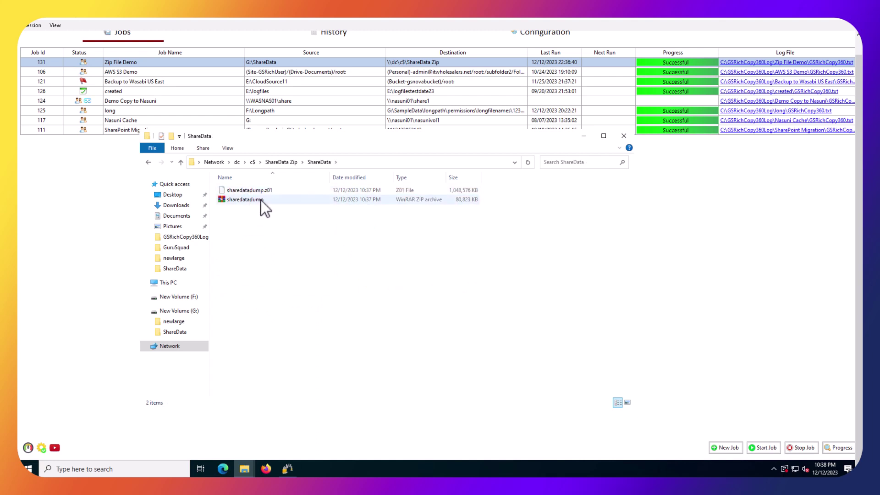
mouse_move(257, 193)
Step: Return to GS RichCopy and choose UnZip File from the job list's context menu
click(105, 214)
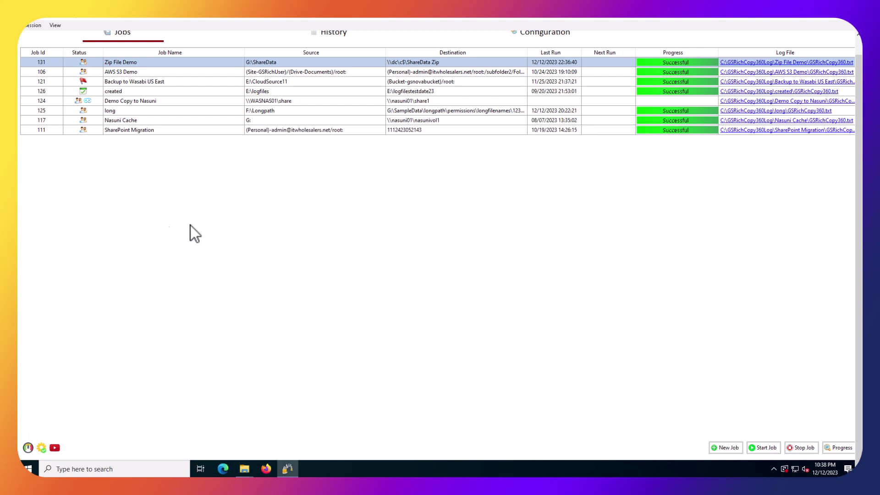
right_click(330, 191)
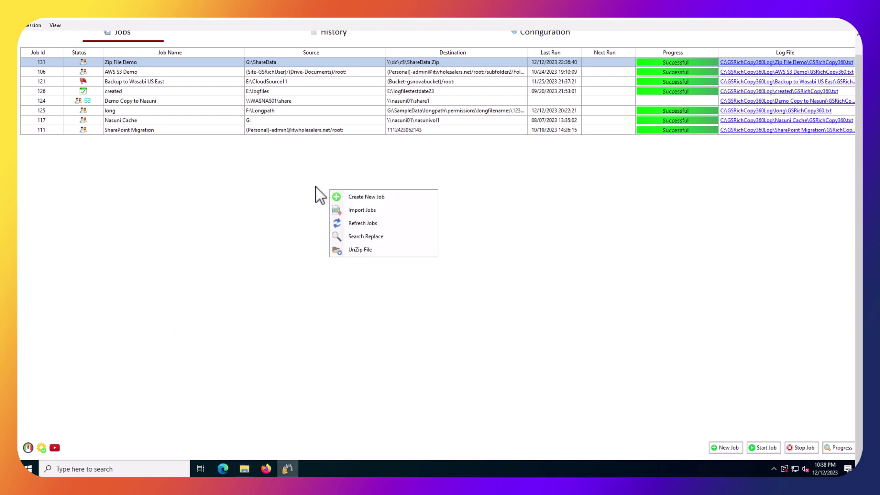
click(351, 251)
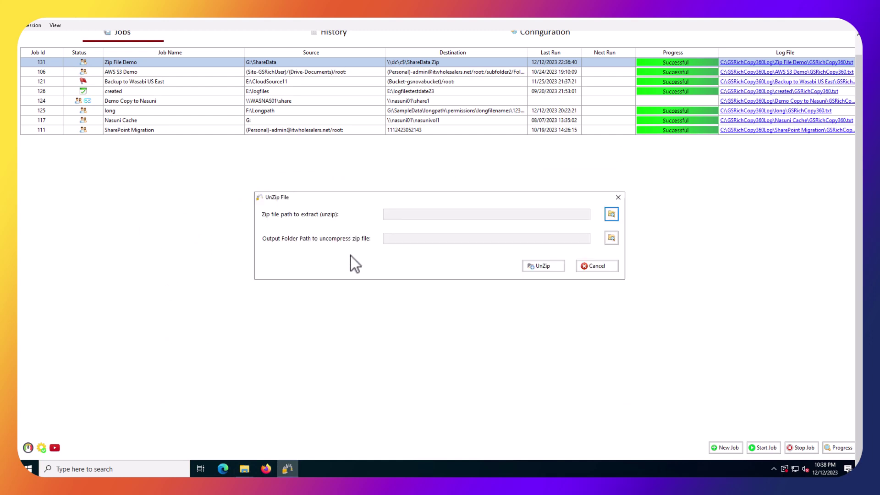
Step: Select sharedatadump.zip from \\dc\c$\ShareData Zip\ShareData as the zip file to extract
click(612, 214)
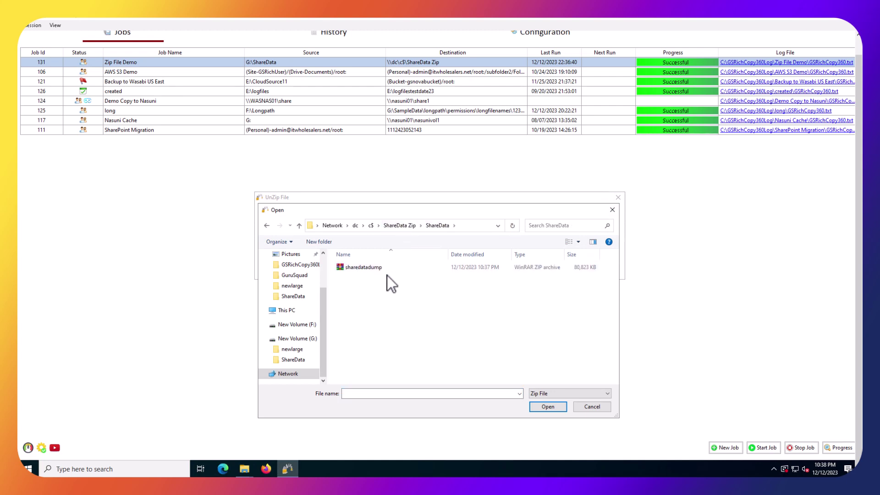
click(362, 269)
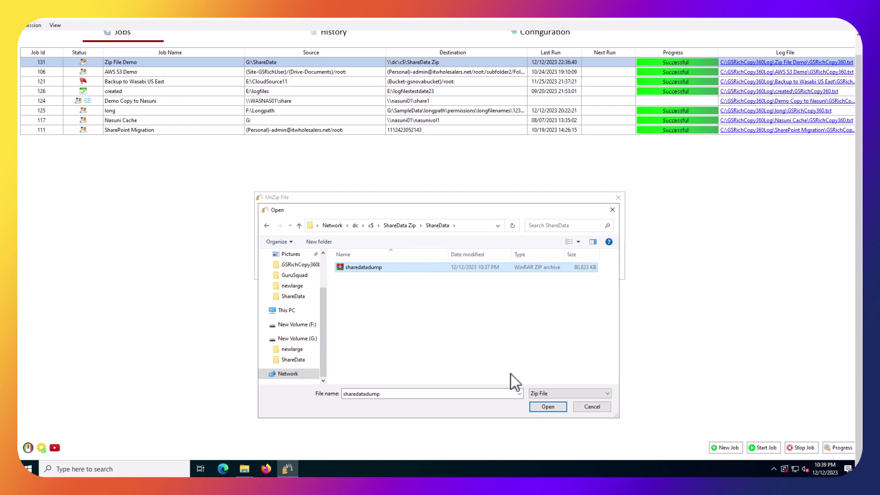
click(547, 407)
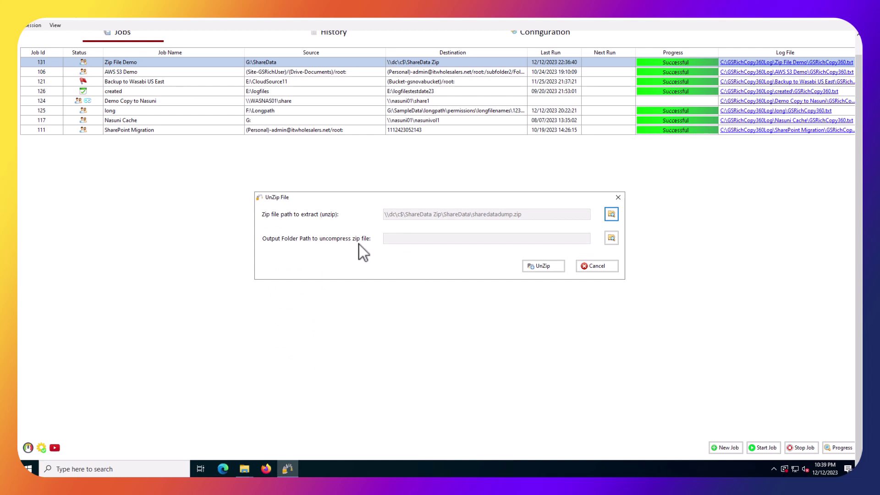
Step: Make a new 'testunzip' folder under New Volume (G:) and confirm it as the UnZip output folder
click(611, 239)
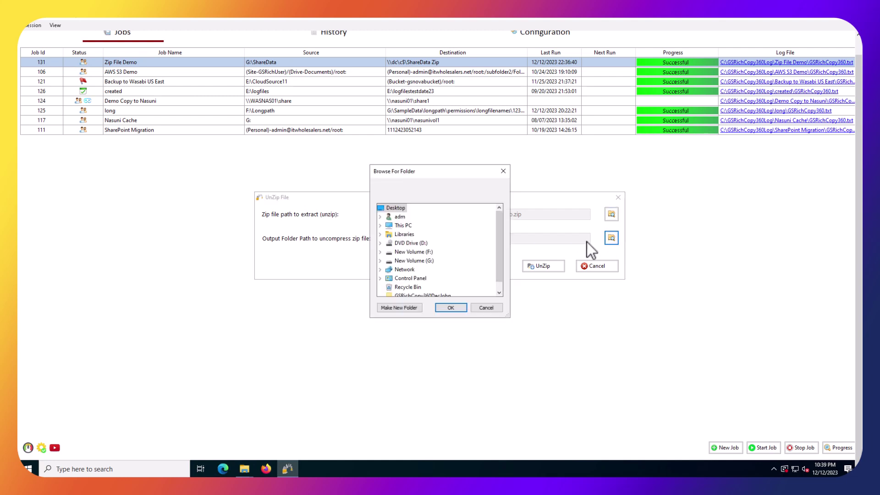
click(415, 261)
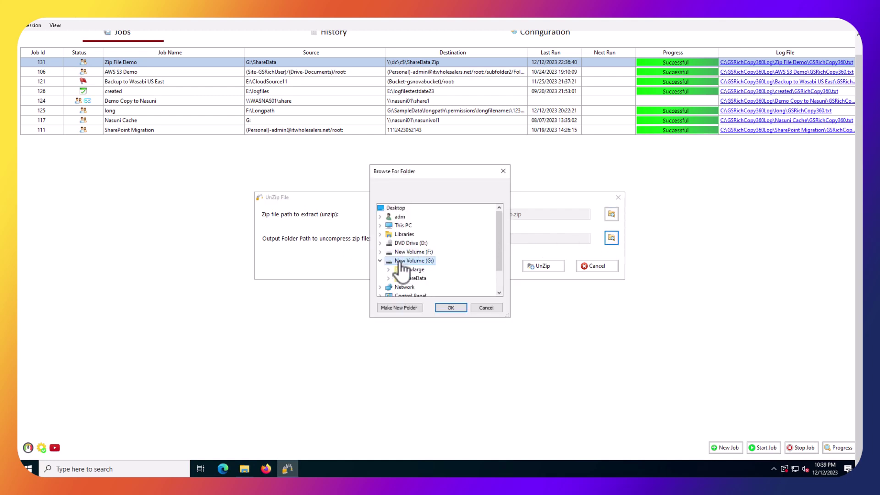
right_click(420, 261)
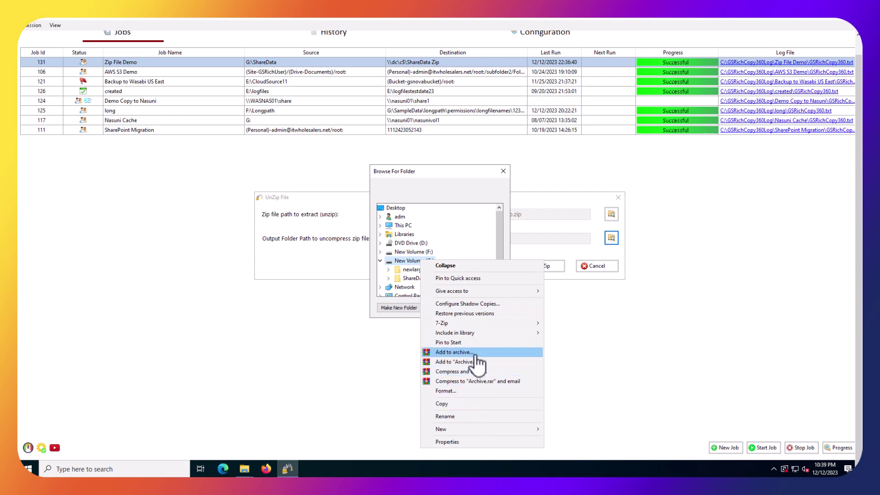
click(389, 308)
click(390, 308)
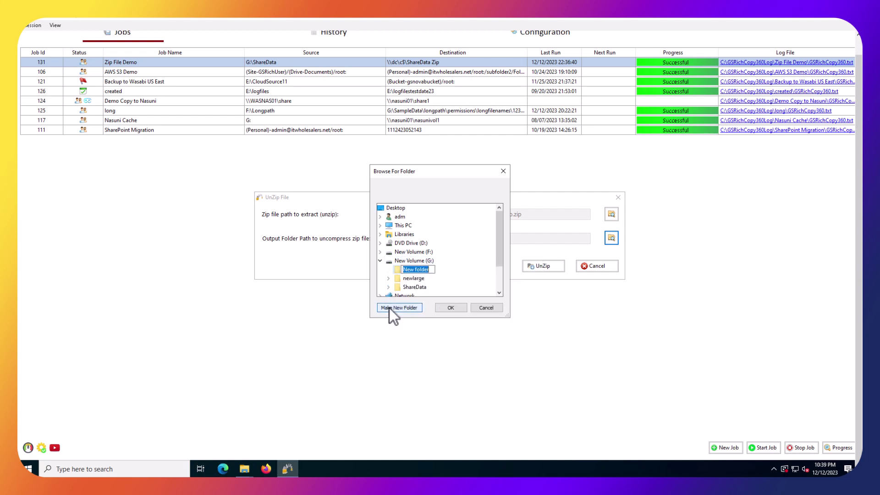
text(testunzip)
key(Return)
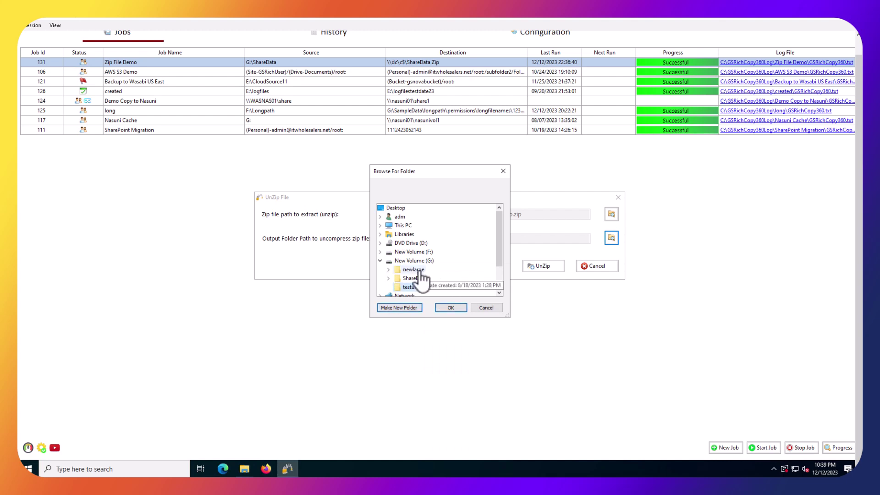
click(451, 308)
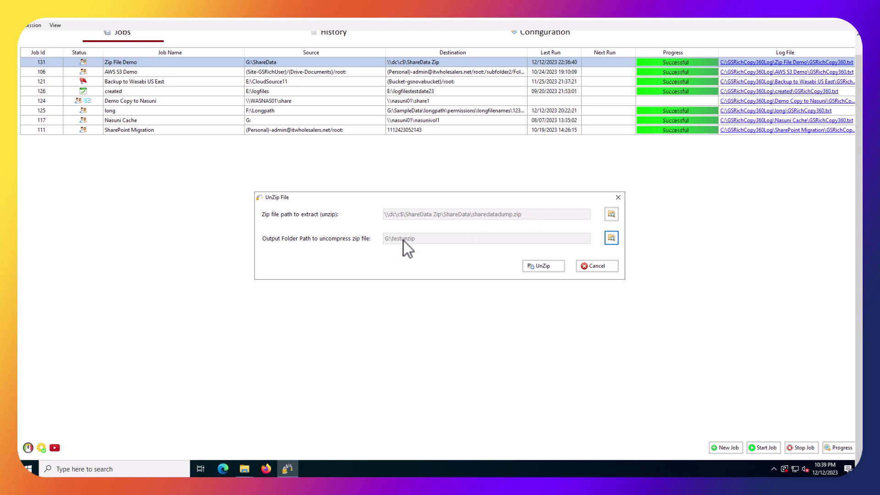
Step: Start the unzip, then open G:\testunzip in the ShareData Explorer window
click(545, 267)
click(245, 468)
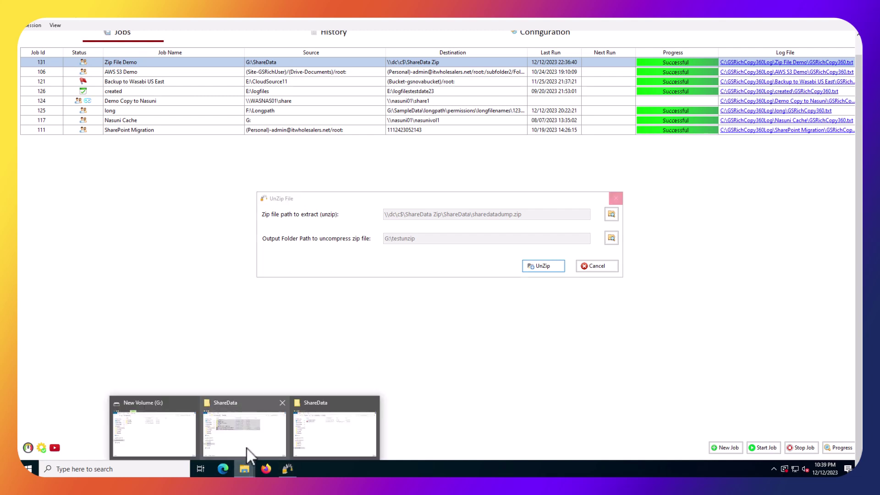
click(246, 447)
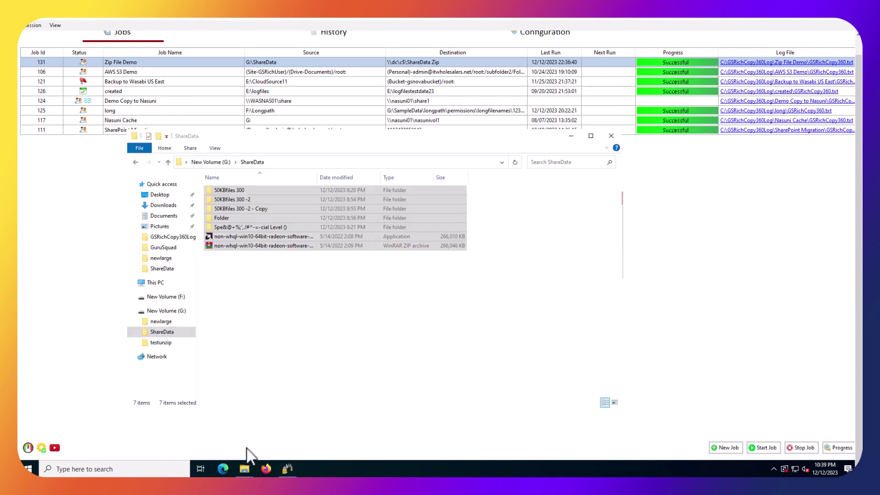
click(211, 162)
click(215, 211)
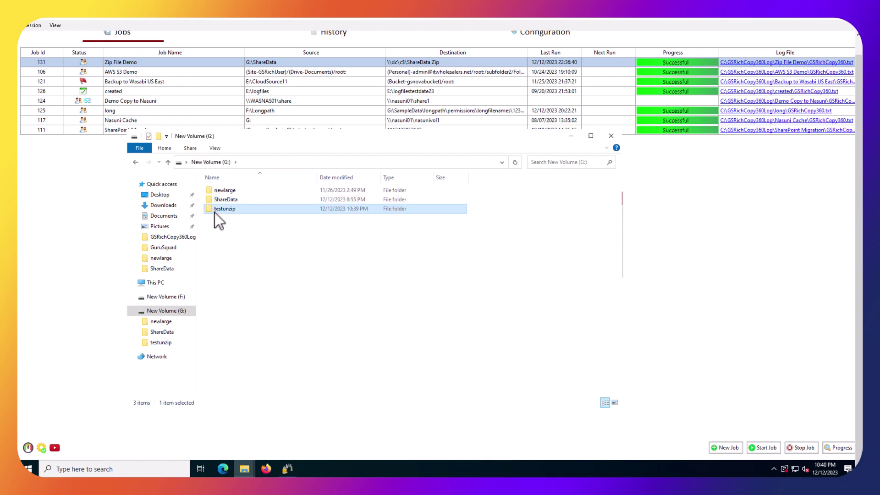
double_click(215, 211)
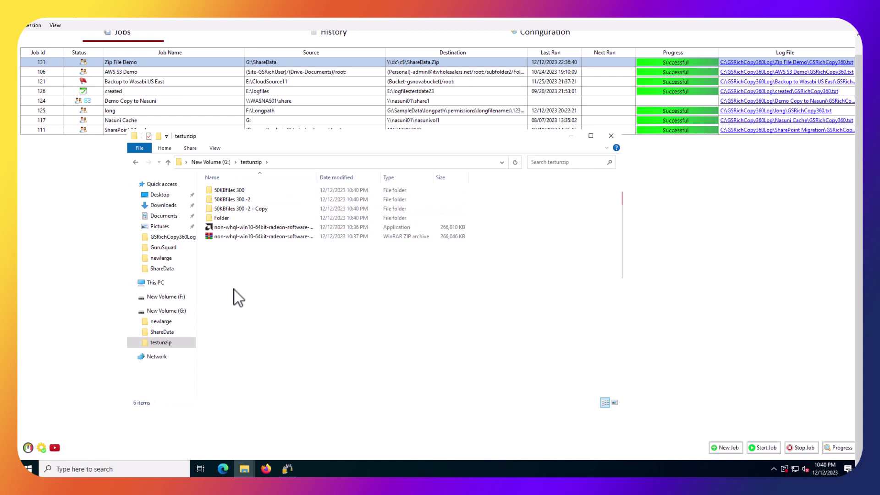
Step: Move the testunzip Explorer window lower to watch extracted files arrive
click(571, 138)
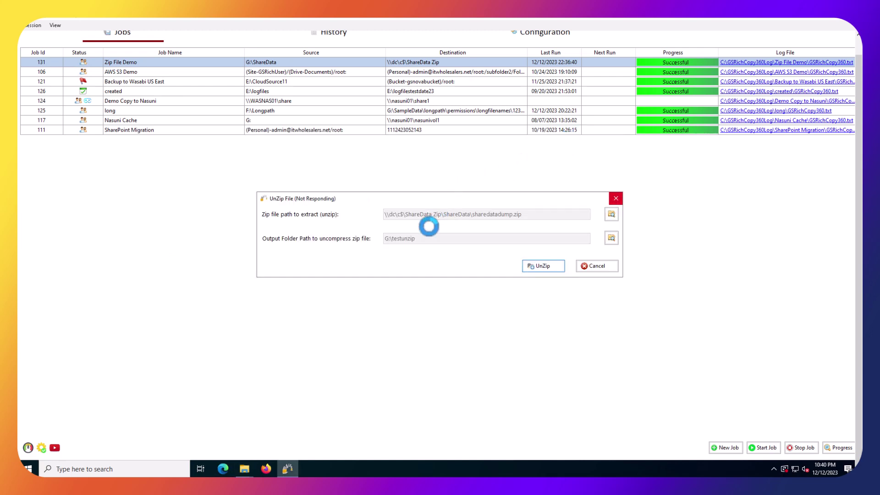
click(244, 469)
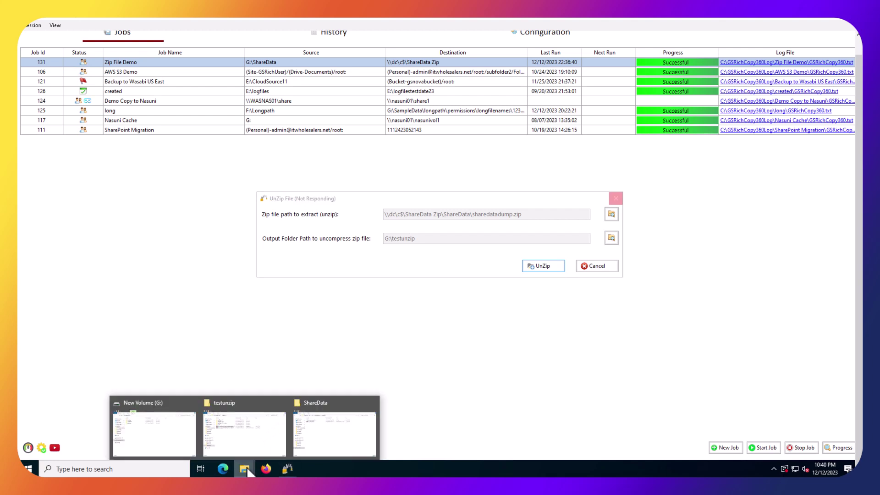
click(259, 438)
drag(393, 151, 511, 271)
Step: Dismiss the UnZip completed message and bring the testunzip folder window back
click(455, 252)
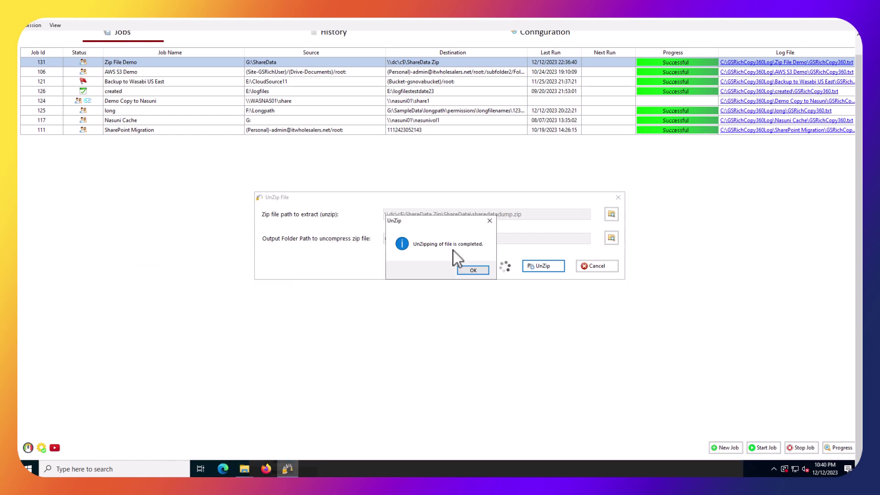
click(472, 271)
mouse_move(244, 469)
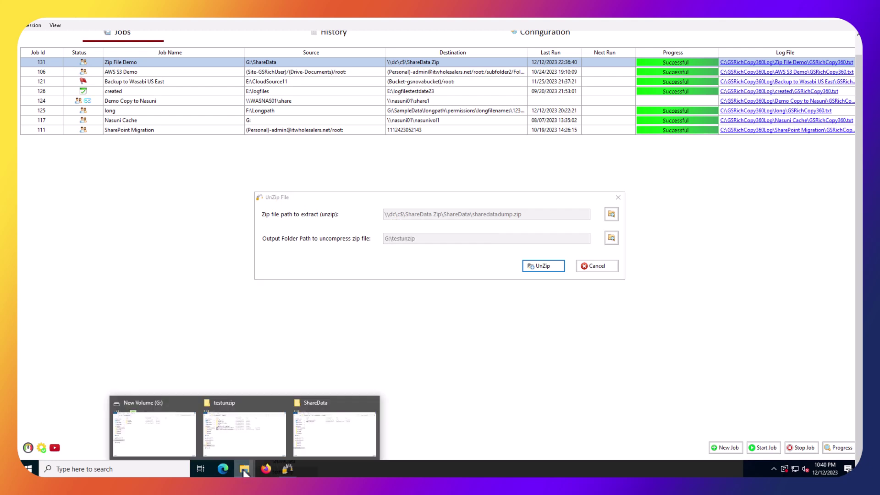
click(263, 435)
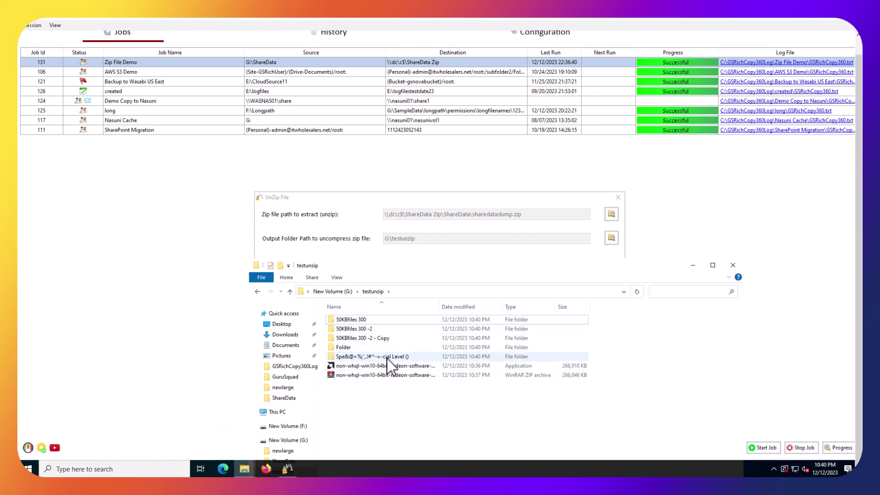
Step: Check testunzip's Properties on G:: 1.11 GB with 106 files
click(343, 293)
right_click(345, 340)
click(358, 333)
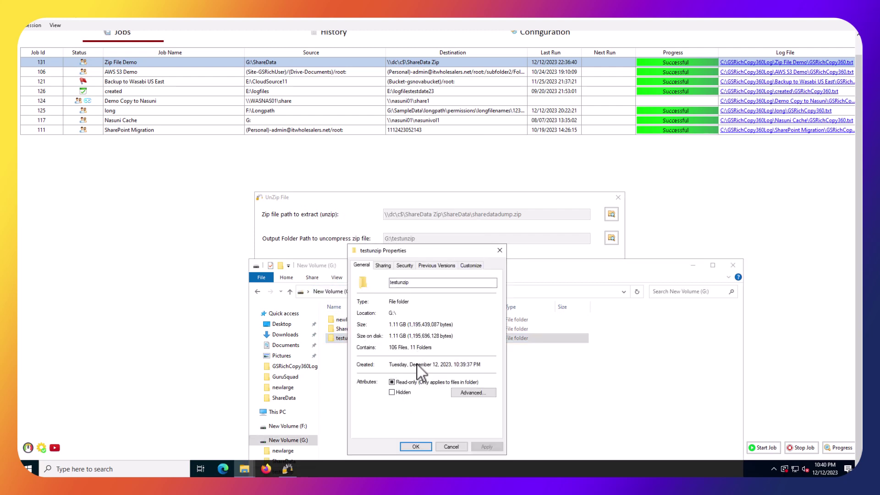
click(451, 446)
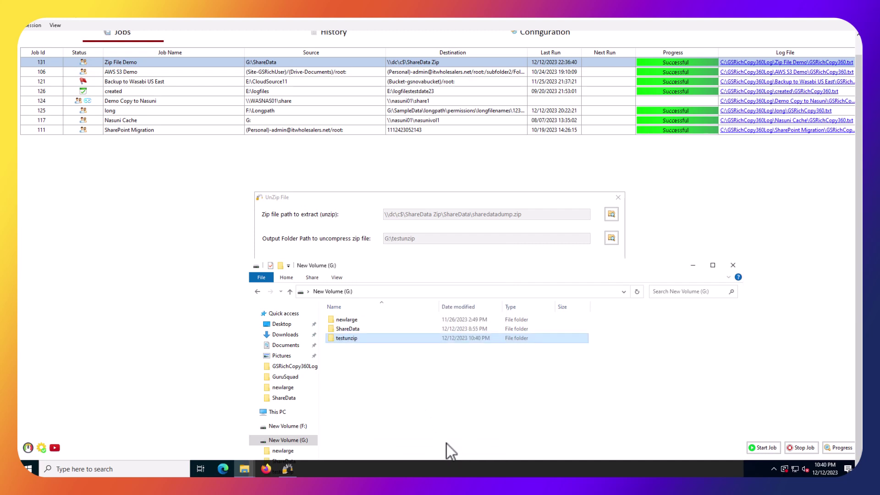
Step: Check ShareData's Properties, also 1.11 GB and 106 files, then return to GS RichCopy
right_click(346, 331)
click(373, 326)
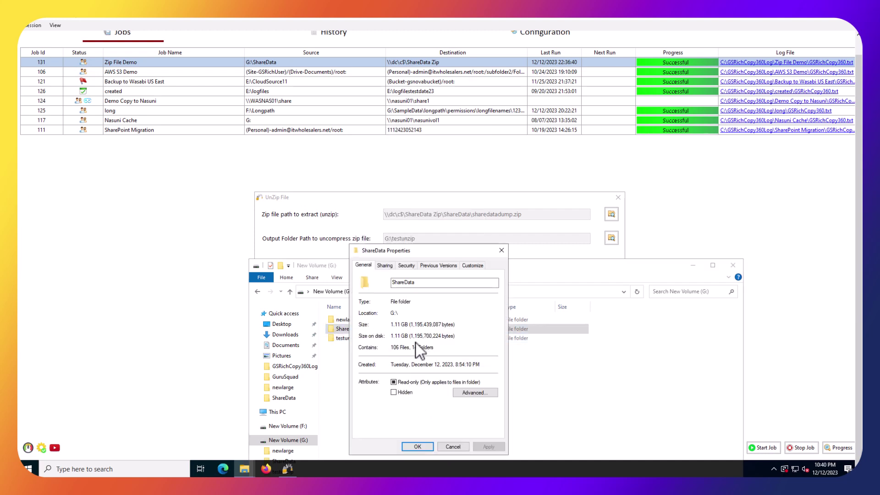
click(452, 446)
click(144, 288)
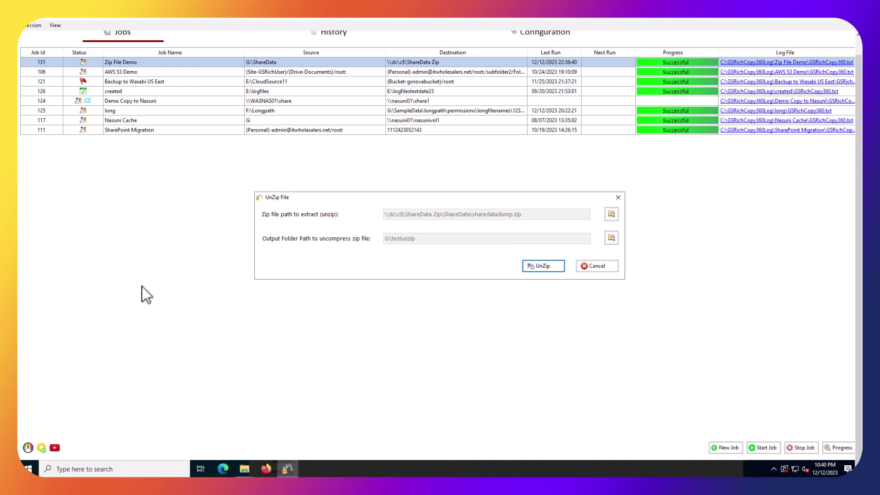